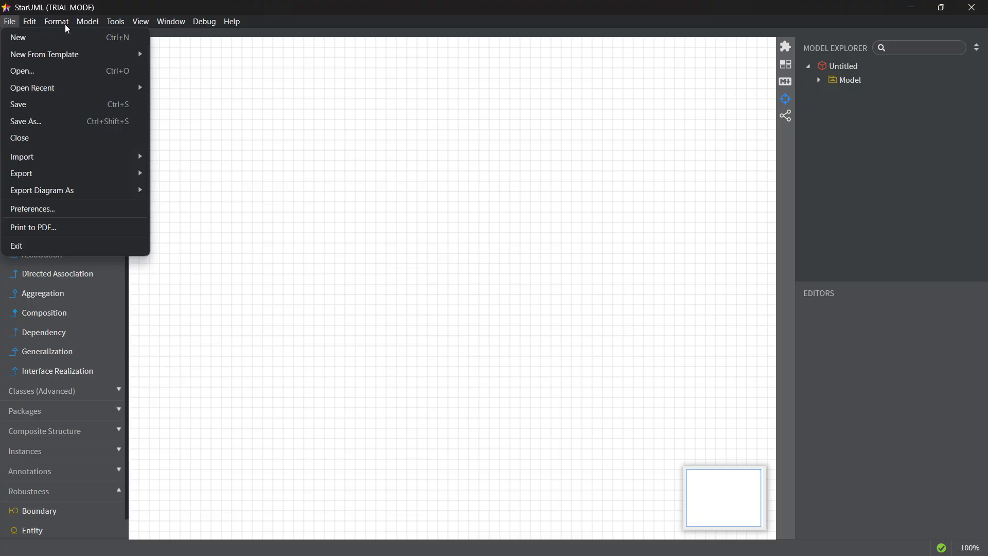
- Add a new Statechart Diagram to the project
{"action": "left_click", "coordinate": [80, 21]}
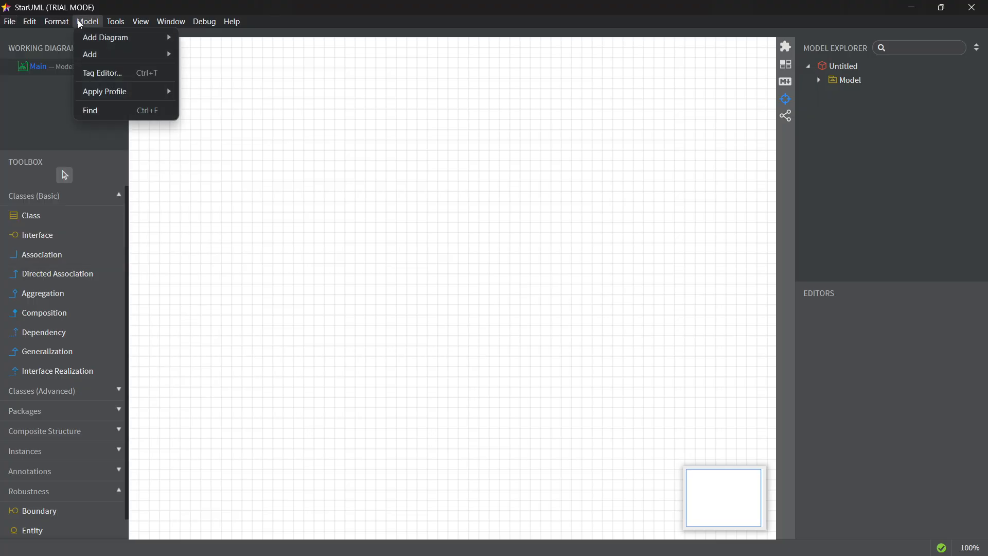
{"action": "mouse_move", "coordinate": [103, 37]}
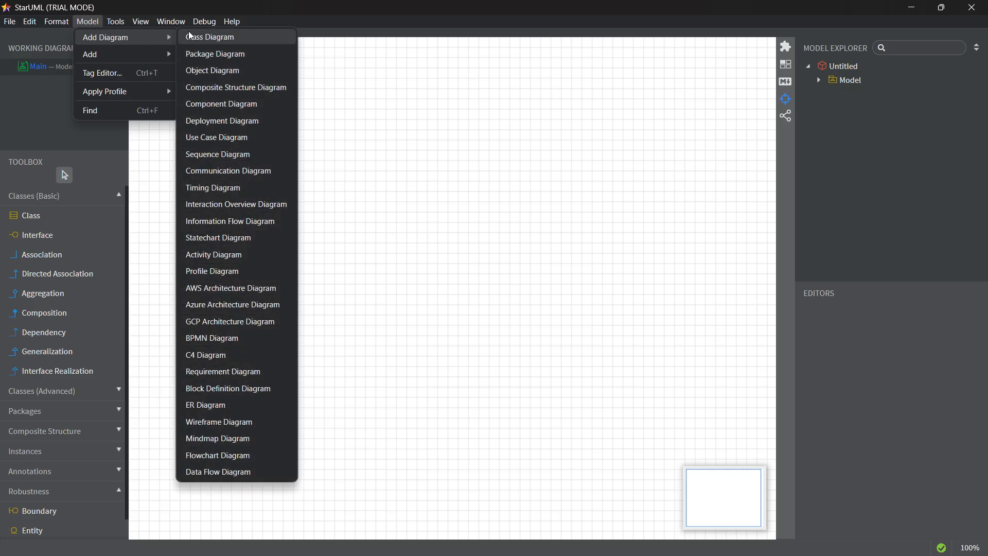
{"action": "left_click", "coordinate": [216, 240]}
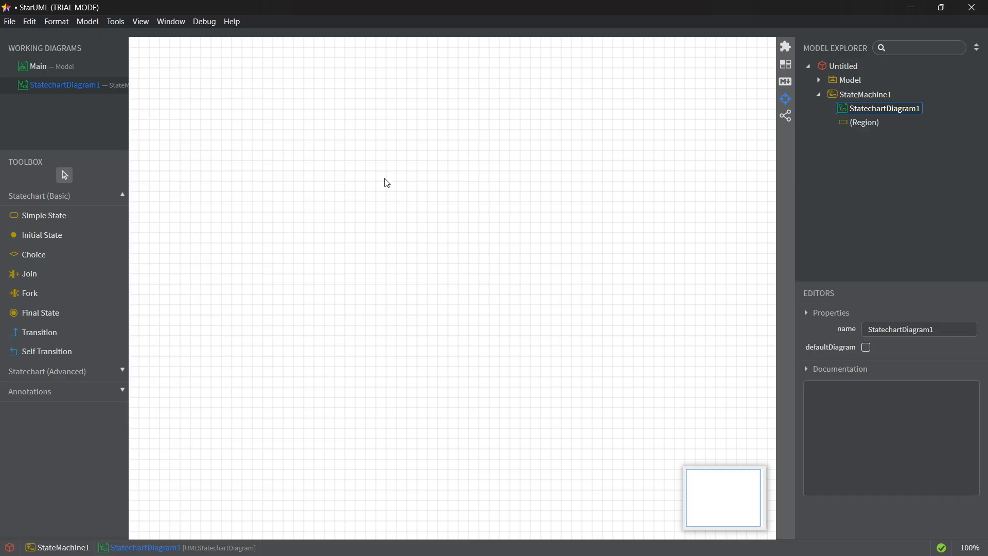
- Place an initial state near the top centre of the statechart canvas
{"action": "left_click", "coordinate": [54, 242]}
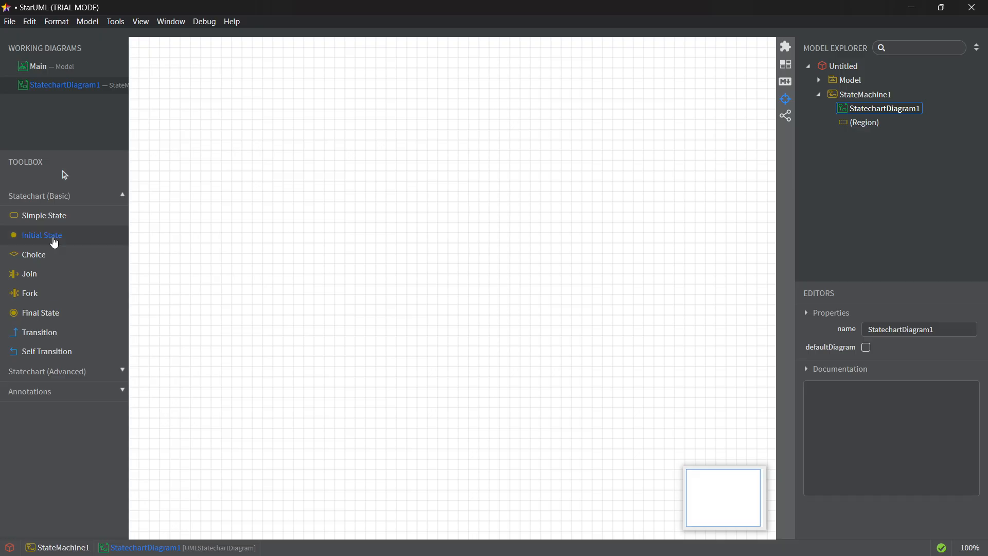
{"action": "left_click", "coordinate": [447, 90]}
{"action": "left_click", "coordinate": [451, 112]}
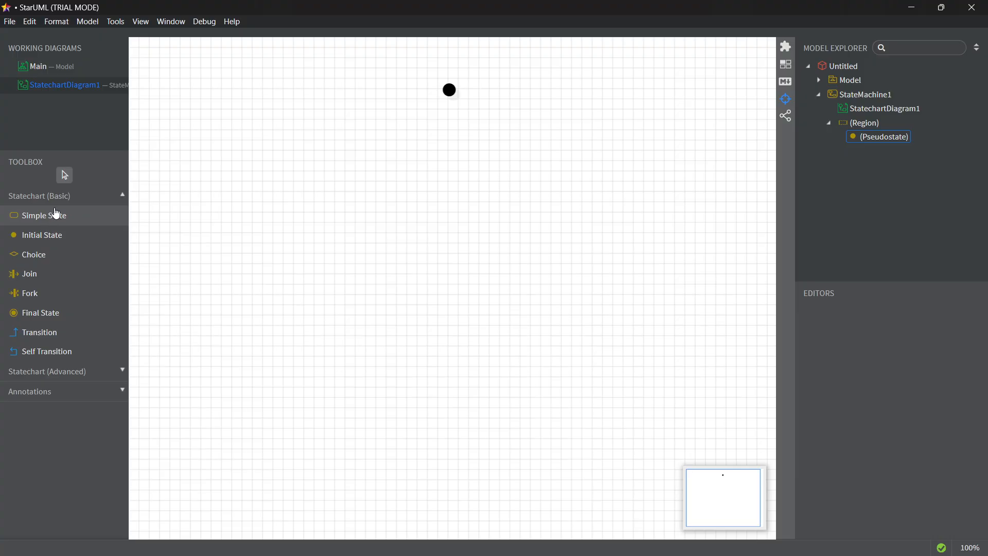
- Add a simple state named "New" and position it directly below the initial state
{"action": "left_click", "coordinate": [119, 225]}
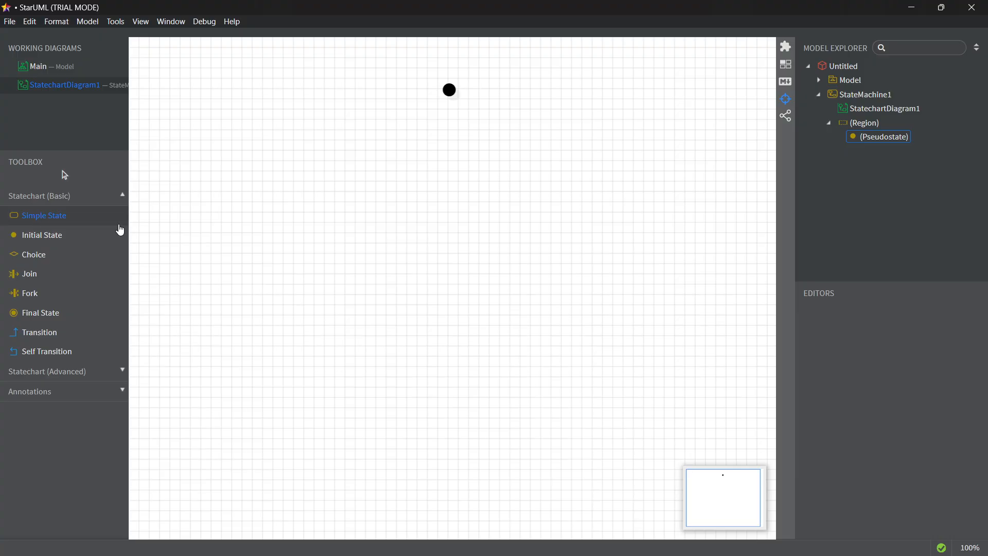
{"action": "left_click", "coordinate": [431, 153]}
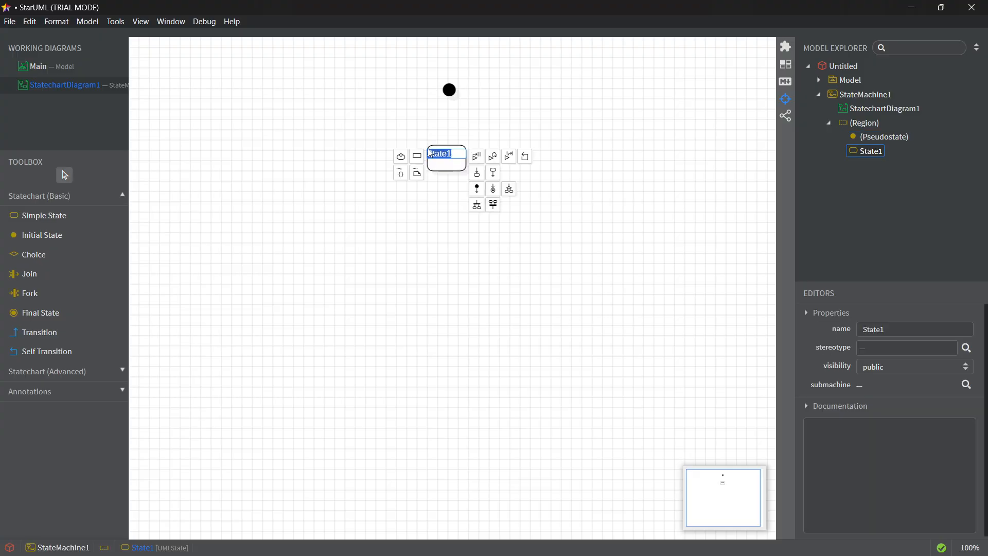
{"action": "type", "text": "New"}
{"action": "key", "text": "Return"}
{"action": "left_click_drag", "start_coordinate": [442, 162], "coordinate": [442, 137]}
- Add a simple state named "Payment Pending" and position it below the New state
{"action": "left_click", "coordinate": [51, 226]}
{"action": "left_click", "coordinate": [411, 218]}
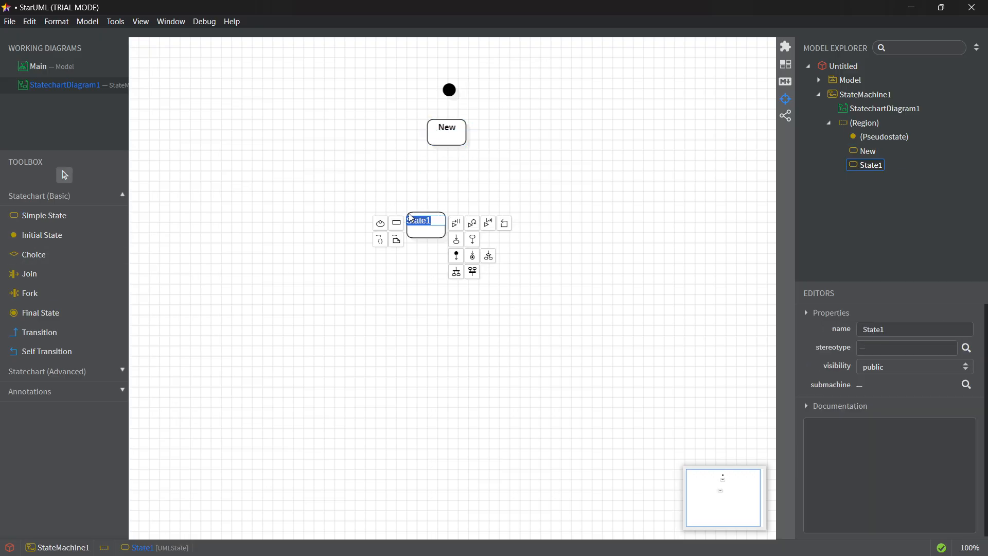
{"action": "type", "text": "Pending"}
{"action": "key", "text": "Return"}
{"action": "left_click_drag", "start_coordinate": [430, 231], "coordinate": [430, 185]}
- Add a simple state named "Payment Confirmed" and position it below Payment Pending
{"action": "left_click", "coordinate": [104, 228]}
{"action": "left_click", "coordinate": [410, 246]}
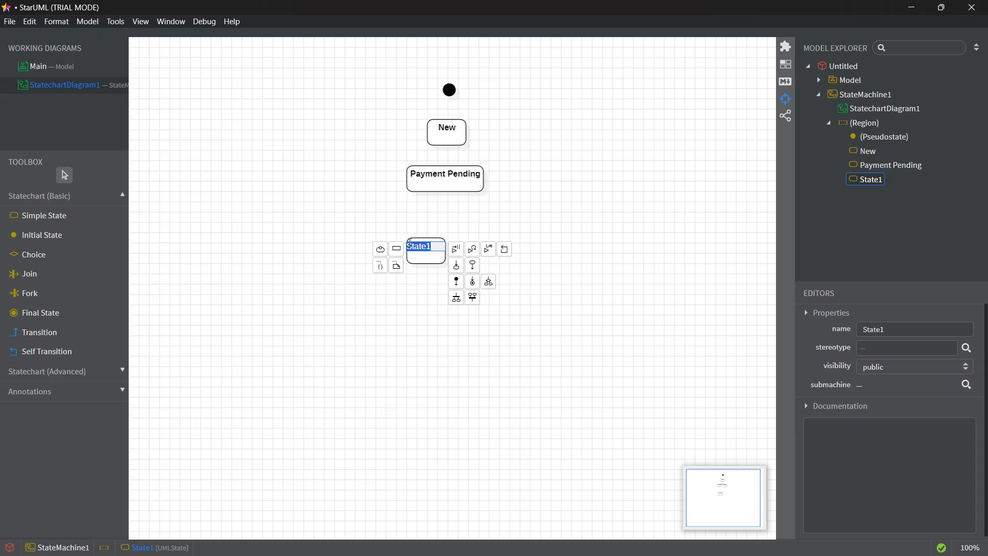
{"action": "type", "text": "Payment Confirmed"}
{"action": "key", "text": "Return"}
{"action": "left_click_drag", "start_coordinate": [411, 247], "coordinate": [400, 221]}
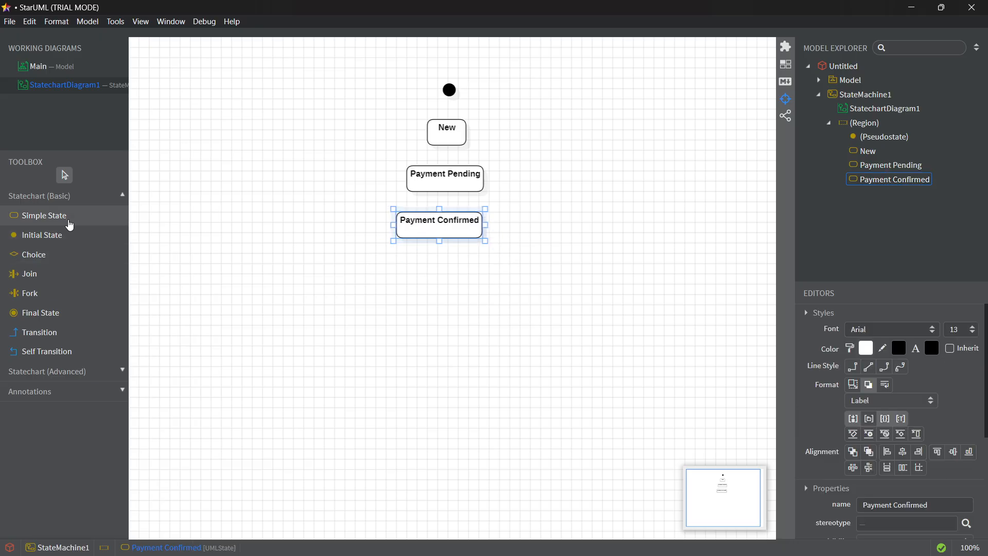
- Add a simple state named "Preparing" and position it below Payment Confirmed
{"action": "left_click", "coordinate": [69, 219]}
{"action": "left_click", "coordinate": [413, 277]}
{"action": "type", "text": "Pe"}
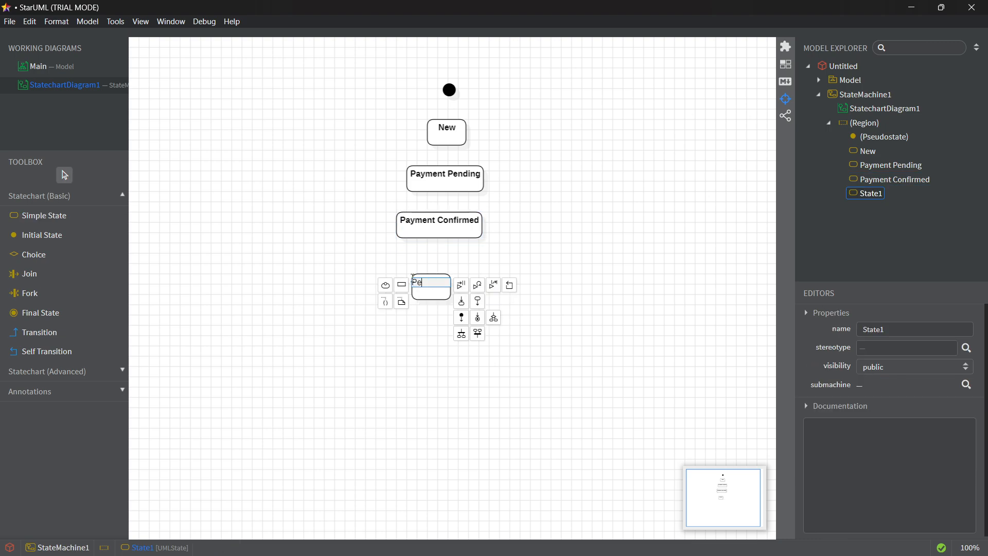
{"action": "type", "text": "eparing"}
{"action": "key", "text": "Return"}
{"action": "left_click_drag", "start_coordinate": [443, 288], "coordinate": [454, 267]}
- Add a simple state named "Out for Delivery" and position it below Preparing
{"action": "left_click", "coordinate": [52, 218]}
{"action": "left_click", "coordinate": [415, 336]}
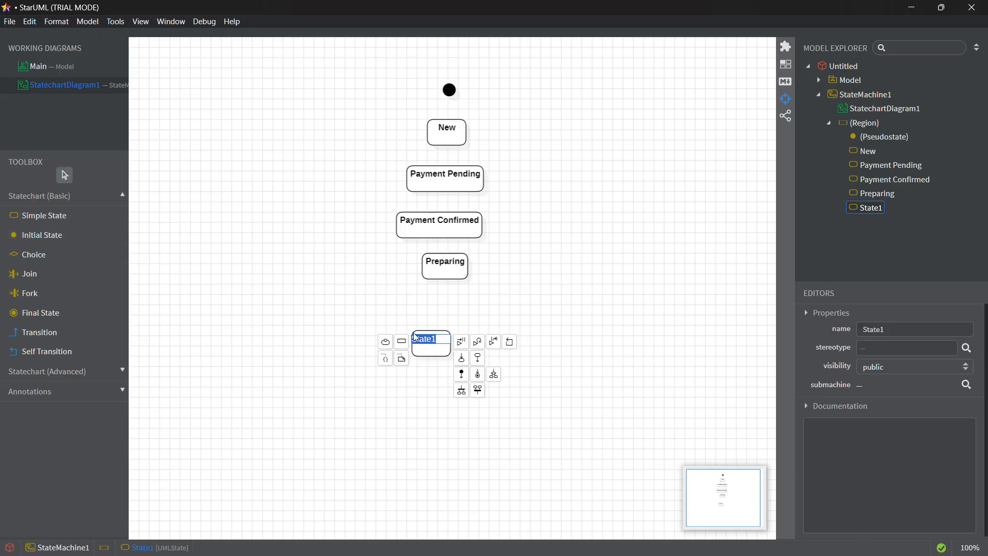
{"action": "type", "text": "Delivery"}
{"action": "key", "text": "Return"}
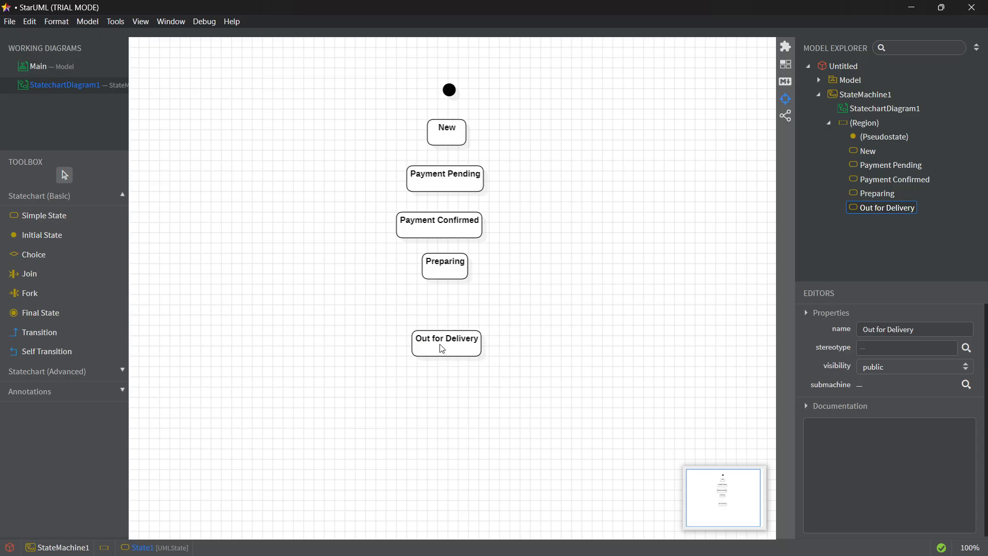
{"action": "left_click_drag", "start_coordinate": [441, 346], "coordinate": [435, 315]}
- Add a simple state named "Delivered" and position it below Out for Delivery
{"action": "left_click", "coordinate": [54, 216]}
{"action": "left_click", "coordinate": [408, 423]}
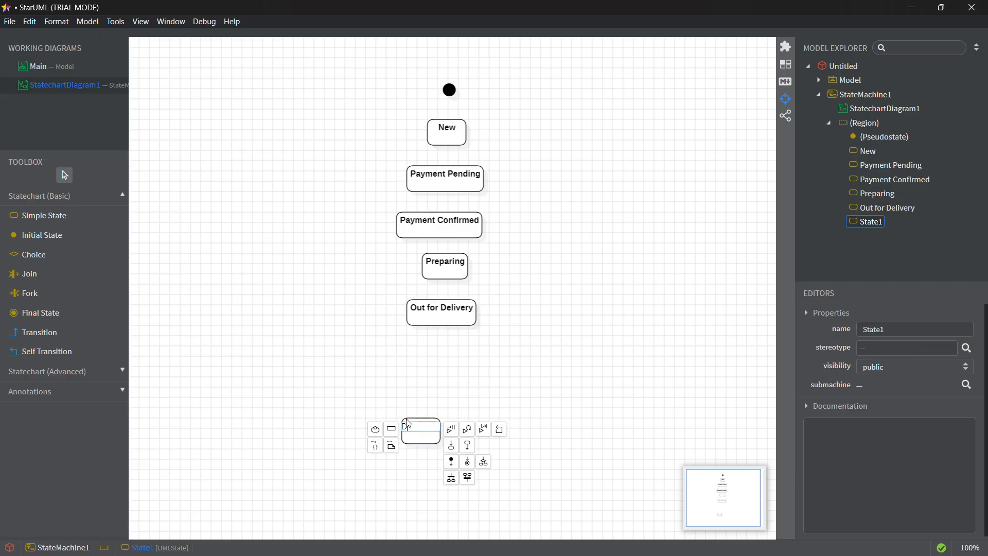
{"action": "type", "text": "Delivered"}
{"action": "key", "text": "Return"}
{"action": "left_click_drag", "start_coordinate": [408, 423], "coordinate": [427, 354]}
- Add a simple state named "Cancelled" below the Delivered state
{"action": "left_click", "coordinate": [52, 216]}
{"action": "left_click", "coordinate": [433, 424]}
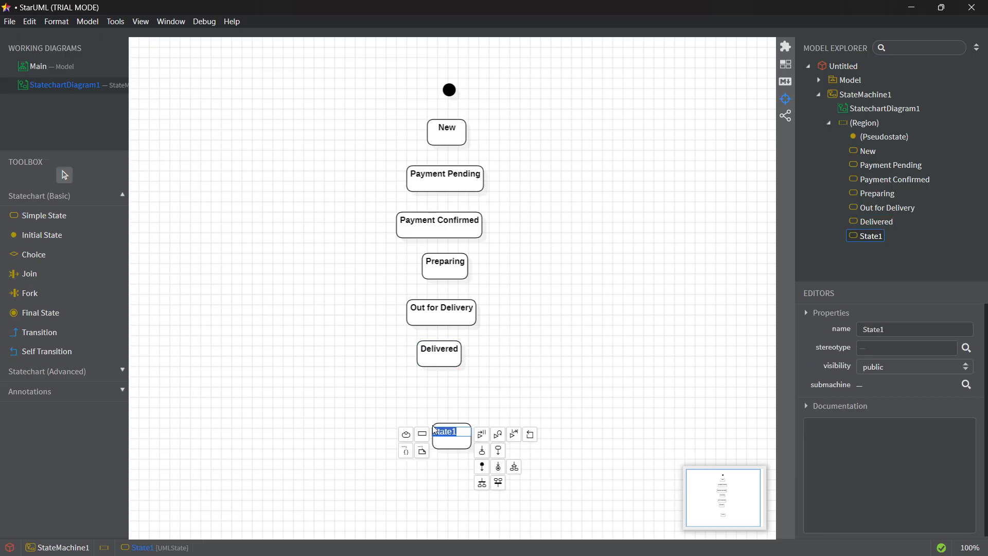
{"action": "type", "text": "ancelled"}
{"action": "key", "text": "Return"}
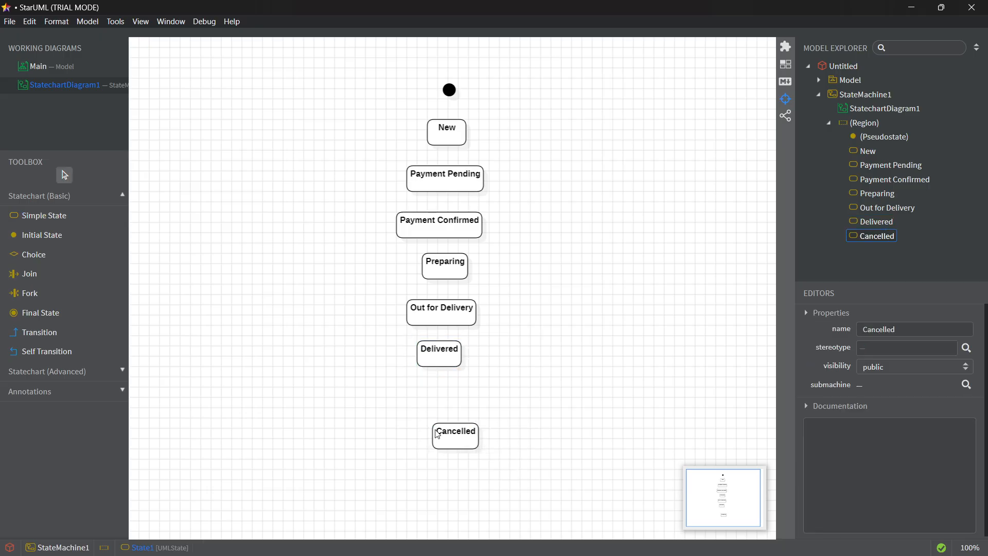
{"action": "left_click", "coordinate": [51, 215]}
{"action": "left_click", "coordinate": [289, 234]}
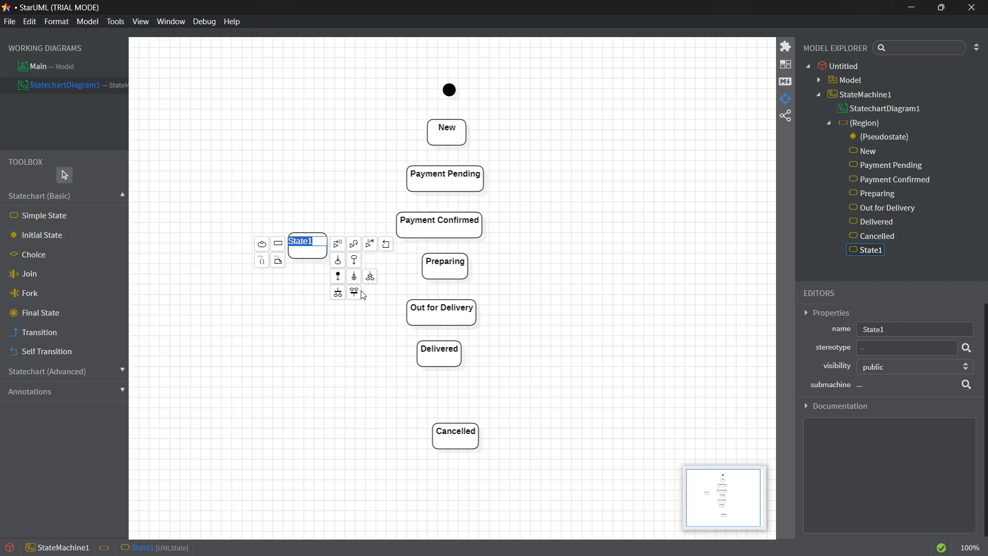
{"action": "left_click", "coordinate": [309, 263]}
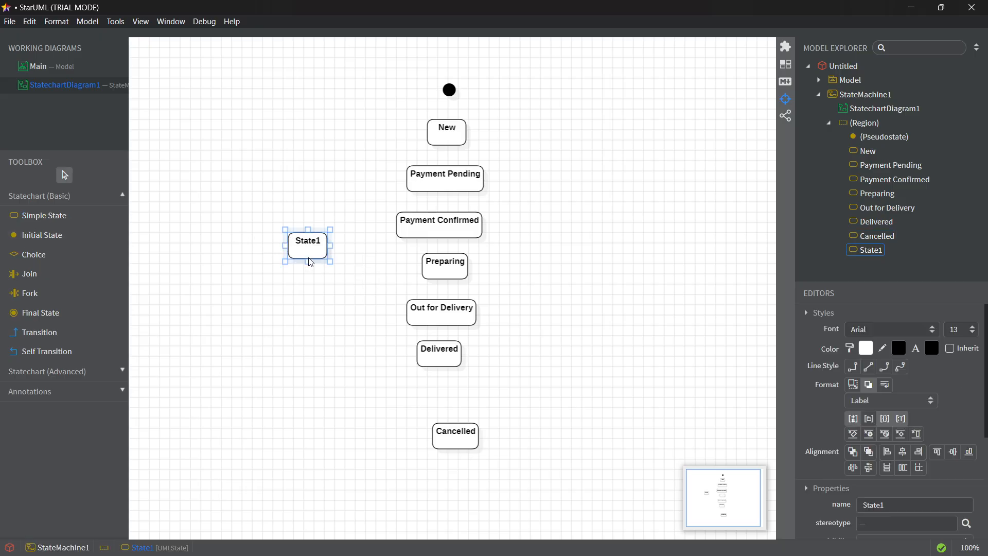
{"action": "key", "text": "Delete"}
- Rearrange the seven states into a roughly centred column with wider vertical gaps between them for transitions
{"action": "left_click_drag", "start_coordinate": [462, 446], "coordinate": [449, 430]}
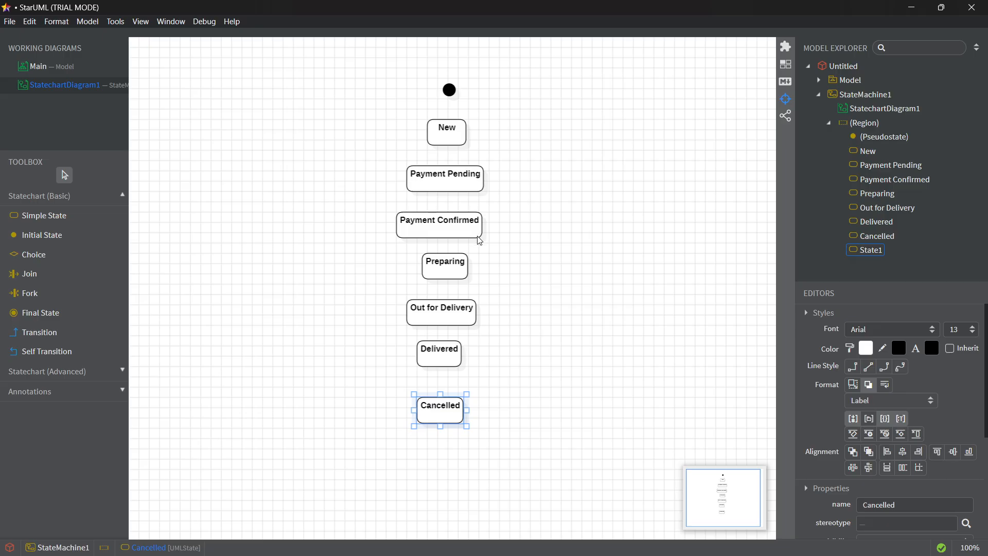
{"action": "left_click_drag", "start_coordinate": [450, 133], "coordinate": [449, 127]}
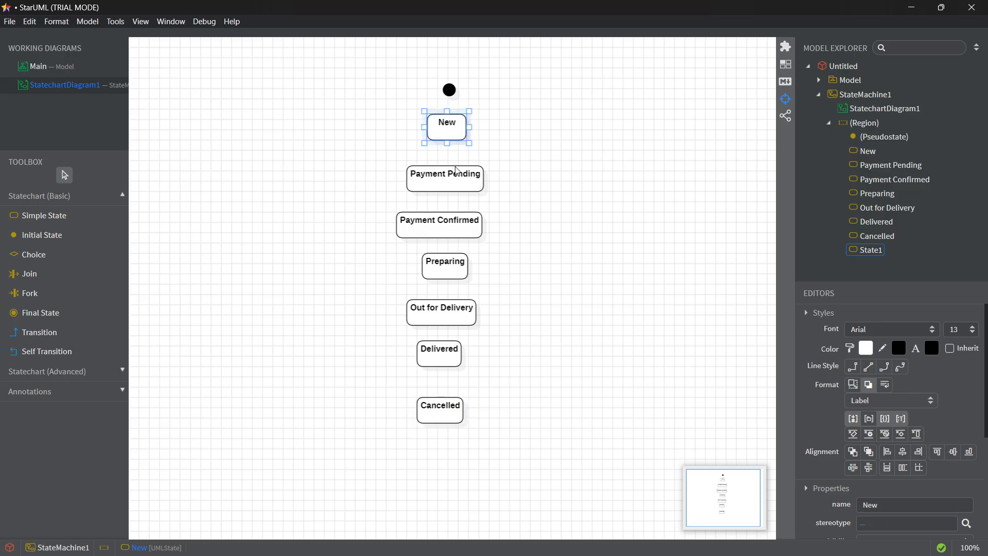
{"action": "left_click_drag", "start_coordinate": [448, 410], "coordinate": [448, 461]}
{"action": "left_click_drag", "start_coordinate": [442, 344], "coordinate": [441, 383]}
{"action": "left_click_drag", "start_coordinate": [452, 313], "coordinate": [450, 330]}
{"action": "left_click", "coordinate": [447, 274]}
{"action": "left_click_drag", "start_coordinate": [450, 278], "coordinate": [445, 288]}
{"action": "left_click_drag", "start_coordinate": [450, 226], "coordinate": [446, 231]}
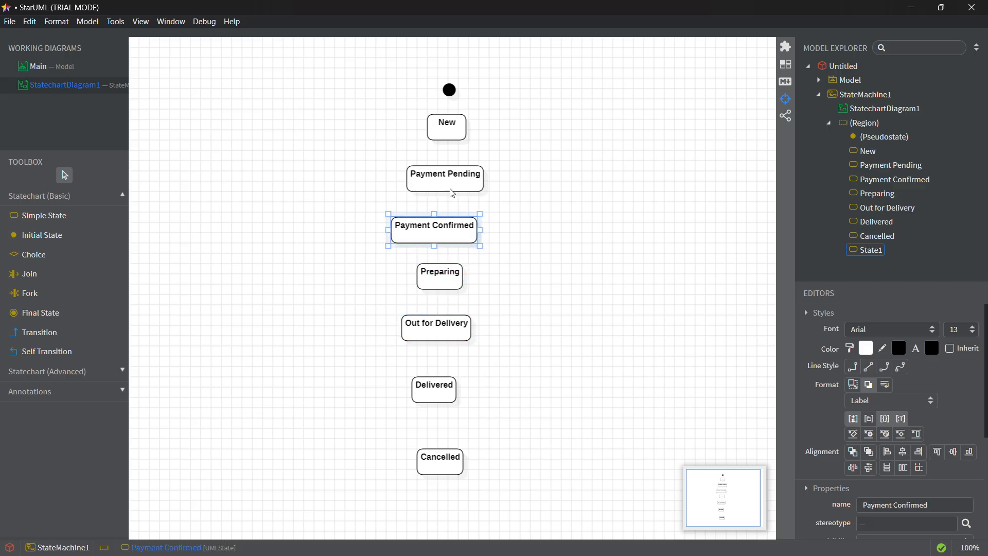
{"action": "left_click_drag", "start_coordinate": [450, 181], "coordinate": [446, 181]}
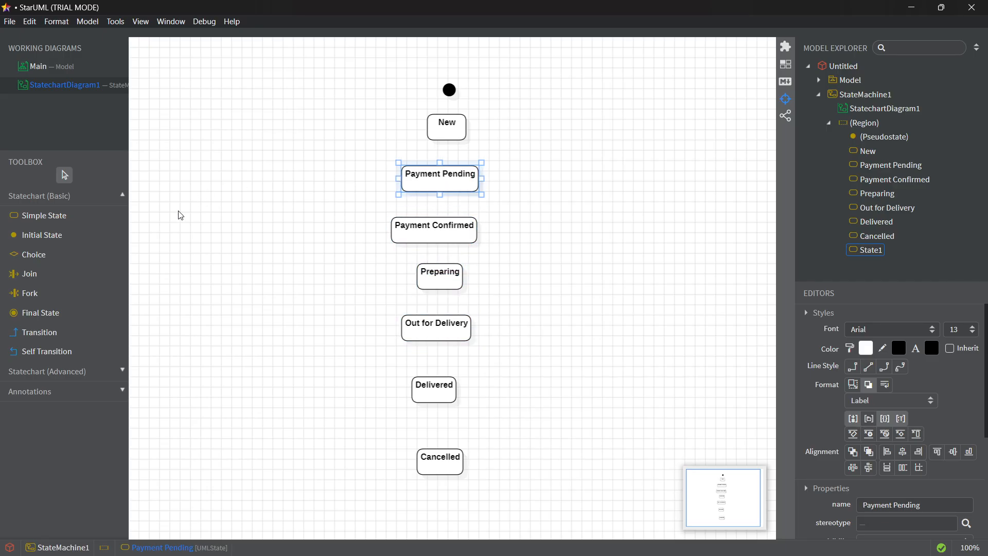
- Connect New to Payment Pending and Payment Pending to Payment Confirmed with transitions, adjusting the state positions
{"action": "left_click", "coordinate": [64, 333]}
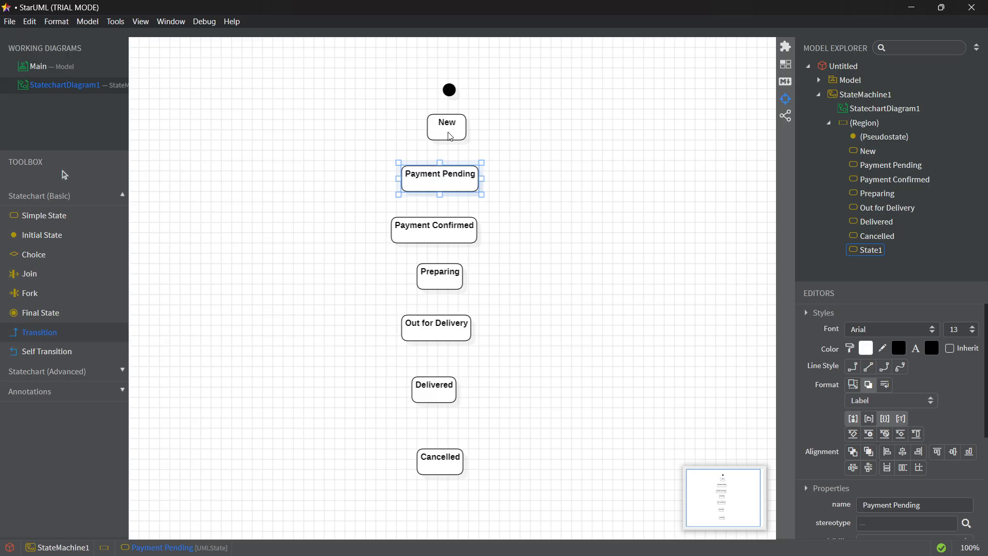
{"action": "mouse_move", "coordinate": [444, 153]}
{"action": "left_mouse_down"}
{"action": "mouse_move", "coordinate": [436, 229]}
{"action": "mouse_move", "coordinate": [459, 223]}
{"action": "left_mouse_up"}
{"action": "left_click", "coordinate": [95, 339]}
{"action": "left_click", "coordinate": [542, 254]}
{"action": "left_click", "coordinate": [457, 191]}
{"action": "mouse_move", "coordinate": [467, 182]}
{"action": "left_mouse_down"}
{"action": "mouse_move", "coordinate": [597, 174]}
{"action": "mouse_move", "coordinate": [459, 186]}
{"action": "left_mouse_up"}
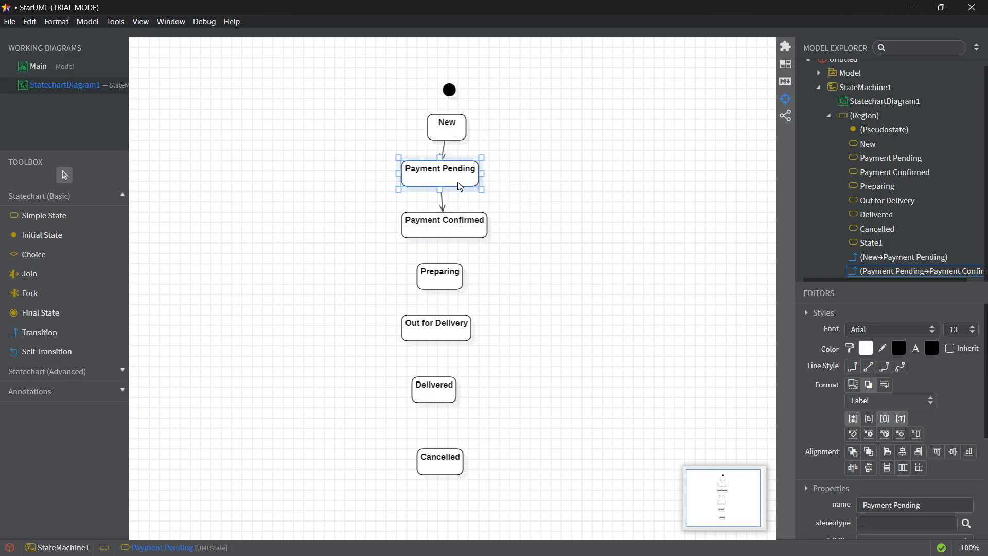
- Draw an unnamed transition from Payment Confirmed to Preparing
{"action": "left_click", "coordinate": [51, 330]}
{"action": "mouse_move", "coordinate": [442, 235]}
{"action": "left_mouse_down"}
{"action": "mouse_move", "coordinate": [442, 277]}
{"action": "mouse_move", "coordinate": [461, 283]}
{"action": "left_mouse_up"}
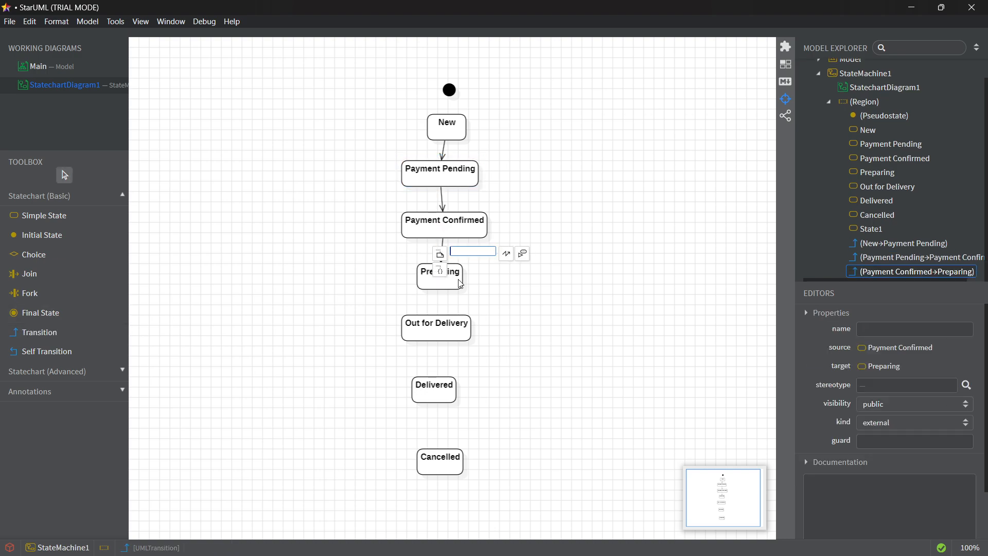
{"action": "left_click", "coordinate": [478, 292]}
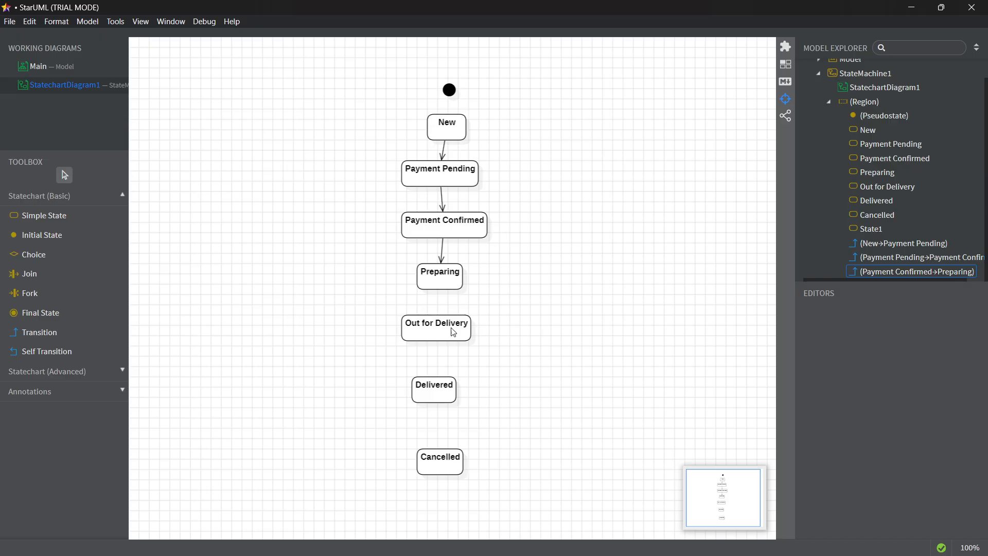
- Move Out for Delivery and Delivered to the lower right of Preparing, and Cancelled to its lower left
{"action": "left_click_drag", "start_coordinate": [447, 338], "coordinate": [533, 337]}
{"action": "left_click_drag", "start_coordinate": [441, 400], "coordinate": [528, 395]}
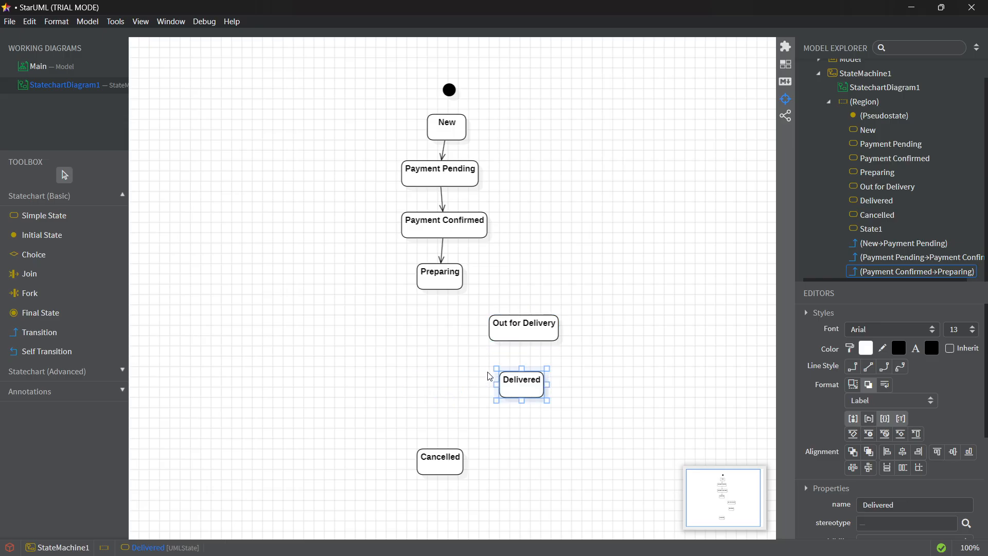
{"action": "left_click_drag", "start_coordinate": [455, 470], "coordinate": [373, 347]}
- Draw transitions from Preparing to Out for Delivery and from Out for Delivery to Delivered
{"action": "left_click", "coordinate": [72, 334]}
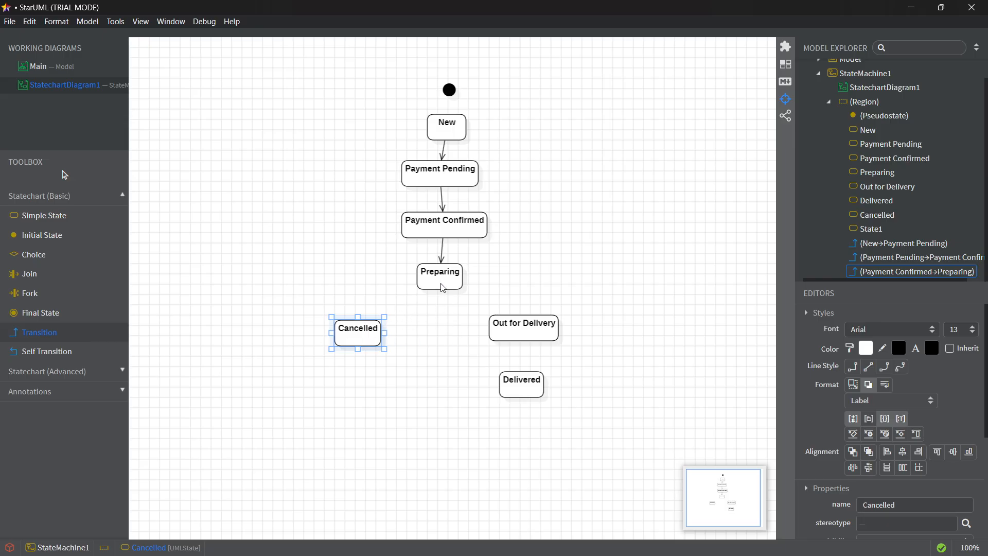
{"action": "left_click_drag", "start_coordinate": [443, 286], "coordinate": [521, 383]}
{"action": "left_click", "coordinate": [39, 332]}
- Draw an unnamed transition from Preparing to Cancelled
{"action": "left_click", "coordinate": [21, 331]}
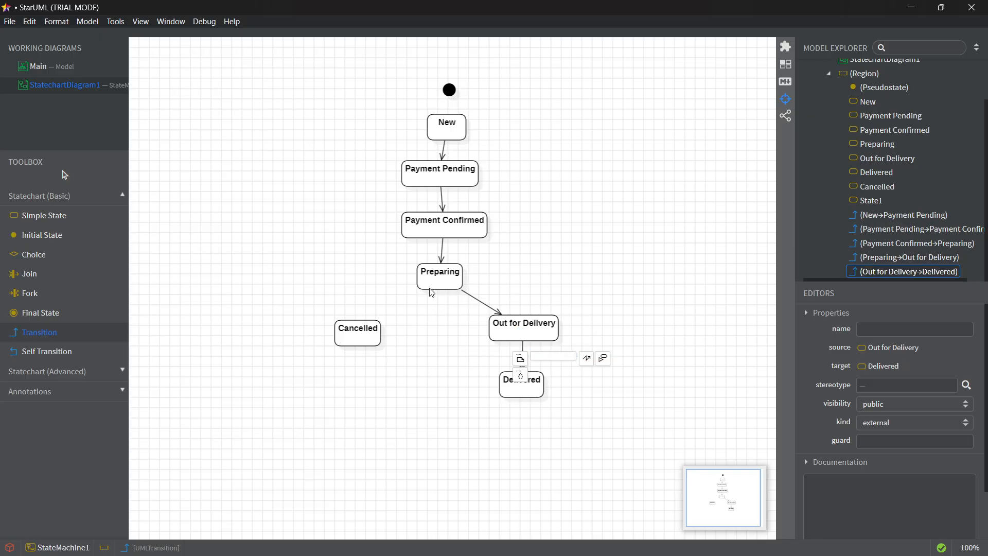
{"action": "left_click_drag", "start_coordinate": [432, 291], "coordinate": [357, 334]}
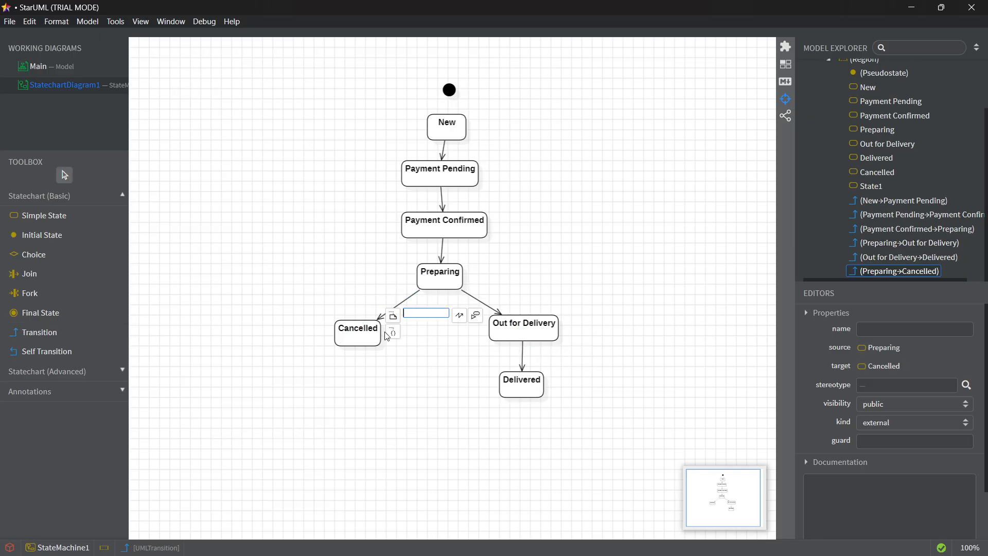
{"action": "left_click", "coordinate": [398, 357]}
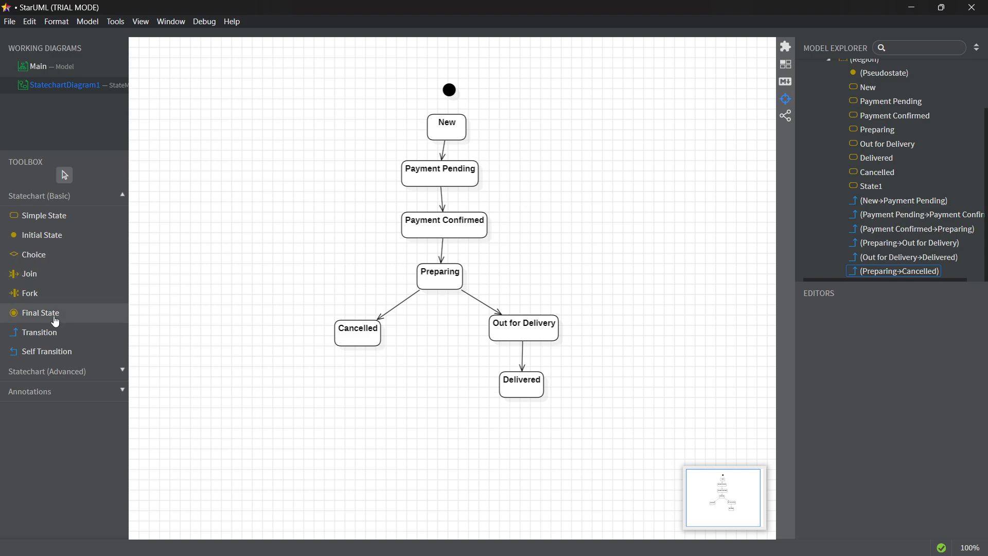
- Place a final state below the Delivered state
{"action": "scroll", "coordinate": [542, 388], "scroll_direction": "down", "scroll_amount": 3}
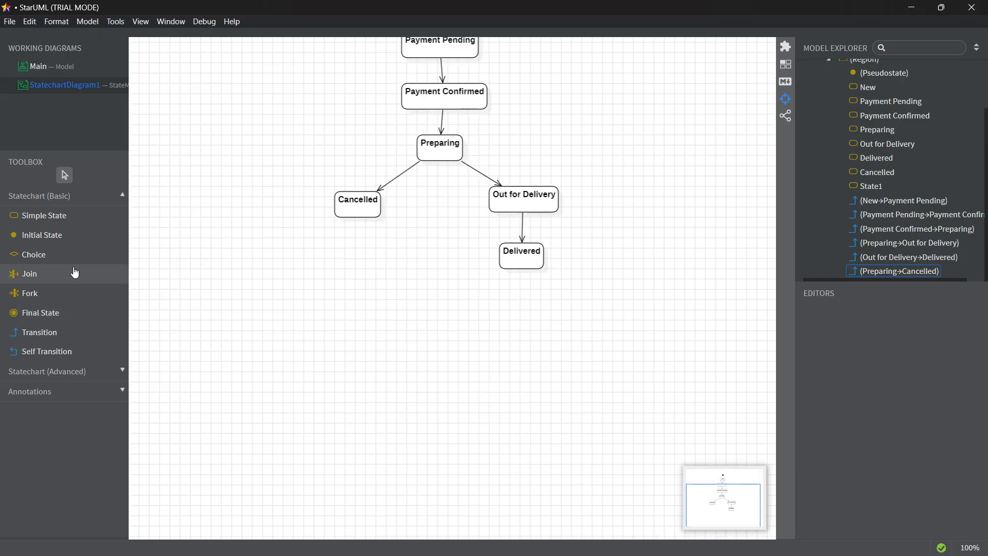
{"action": "left_click", "coordinate": [60, 314]}
{"action": "left_click", "coordinate": [524, 321]}
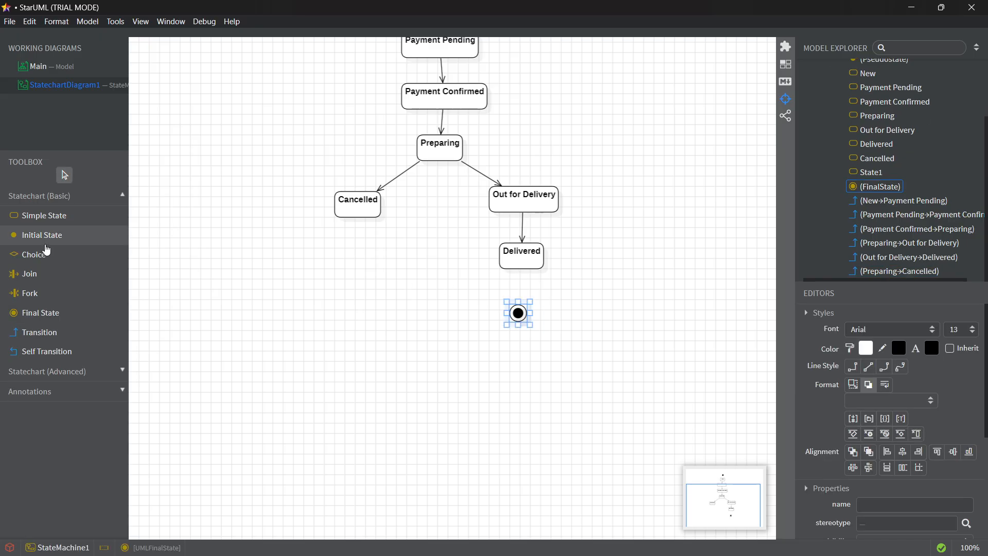
- Draw an unnamed transition from Delivered to the final state
{"action": "left_click", "coordinate": [51, 334]}
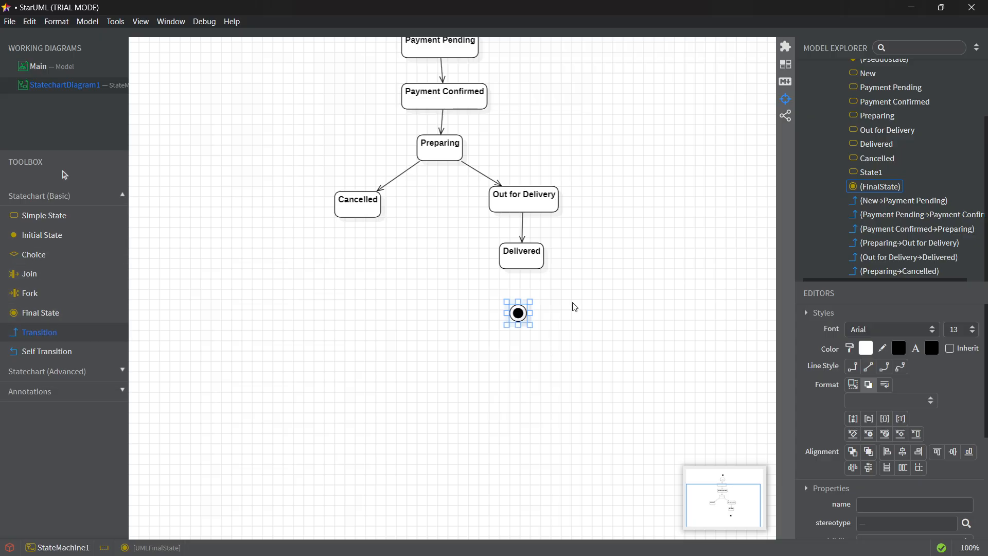
{"action": "left_click_drag", "start_coordinate": [520, 257], "coordinate": [517, 317]}
{"action": "left_click", "coordinate": [622, 331]}
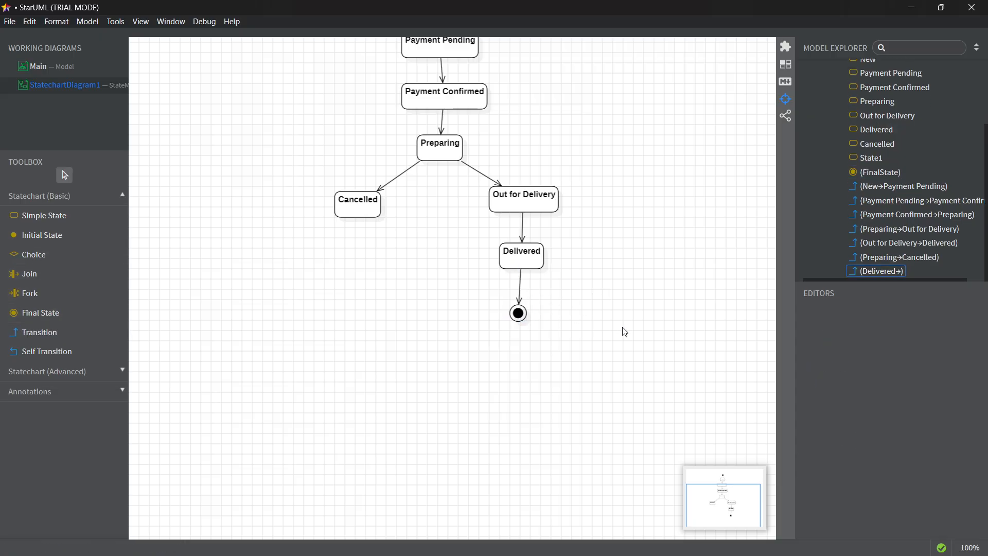
{"action": "scroll", "coordinate": [568, 329], "scroll_direction": "up", "scroll_amount": 5}
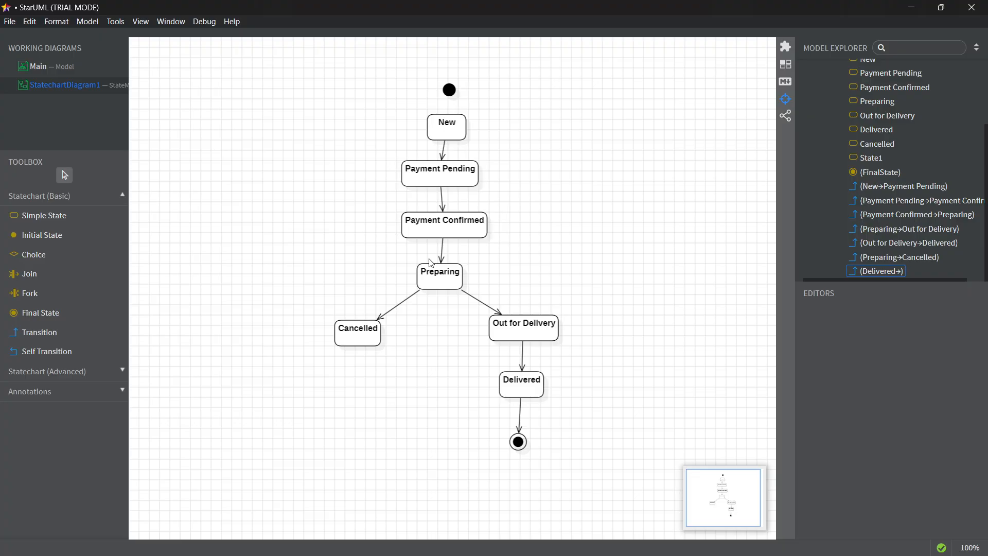
{"action": "left_click", "coordinate": [34, 254]}
{"action": "left_click", "coordinate": [249, 281]}
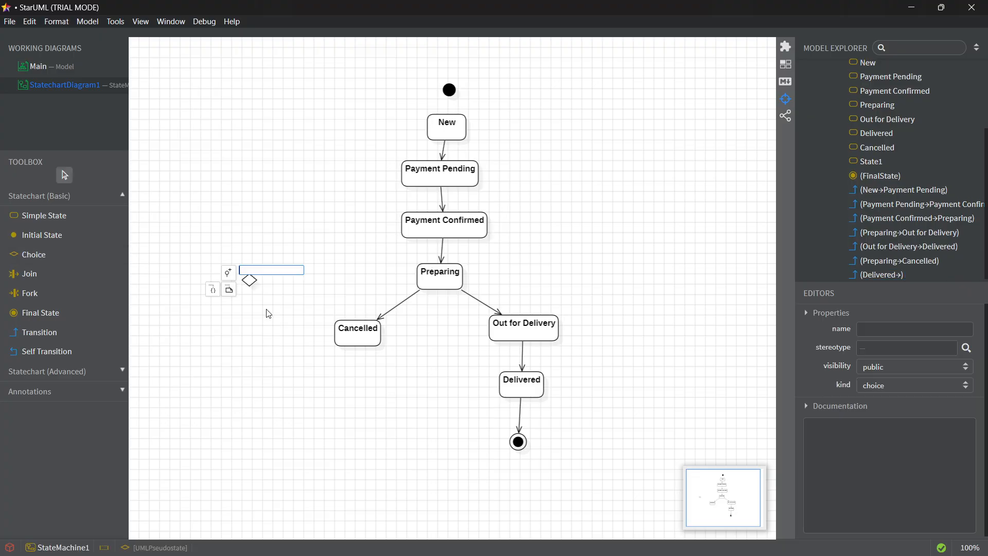
{"action": "left_click_drag", "start_coordinate": [250, 285], "coordinate": [268, 291]}
{"action": "key", "text": "Delete"}
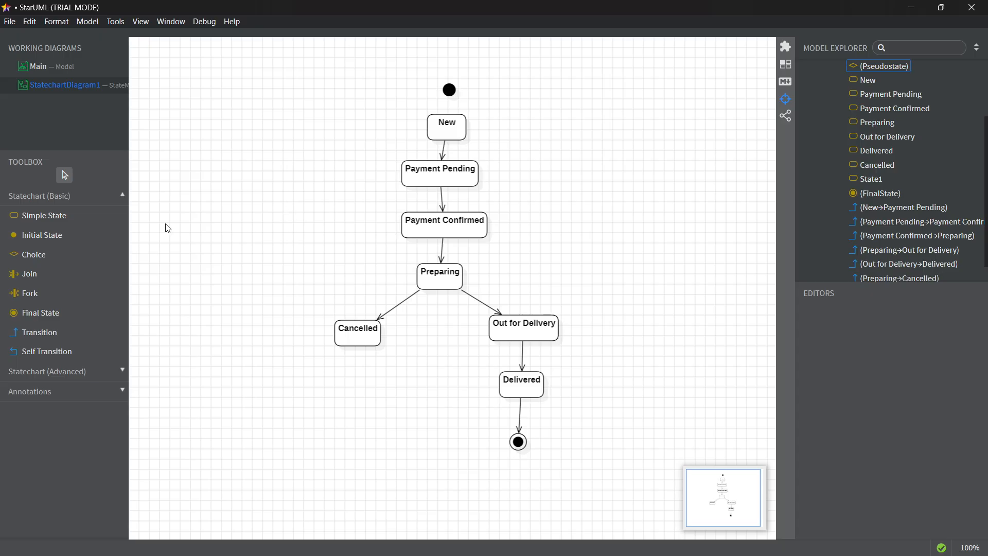
- Draw an unnamed transition from the initial state to New
{"action": "left_click", "coordinate": [44, 338]}
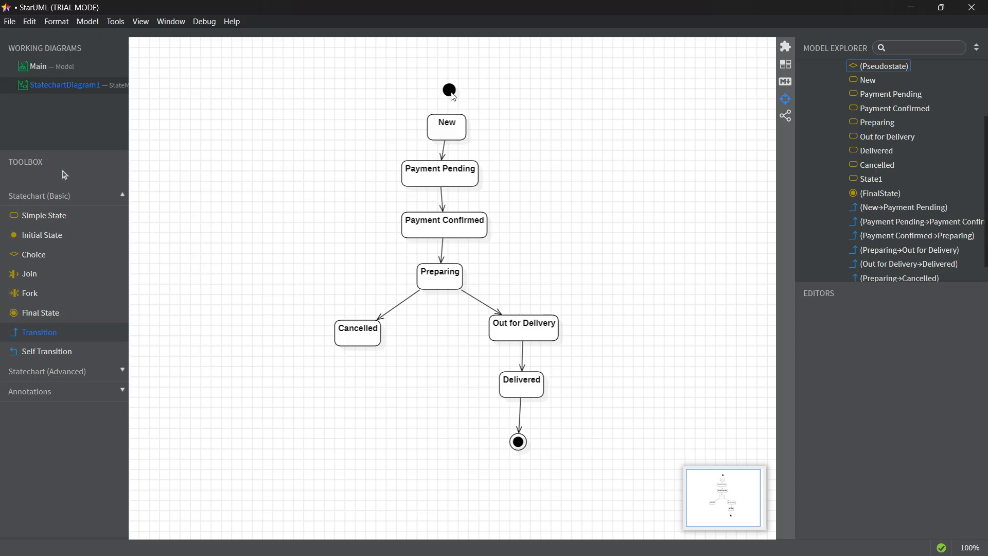
{"action": "left_click_drag", "start_coordinate": [449, 91], "coordinate": [449, 114]}
{"action": "left_click", "coordinate": [548, 161]}
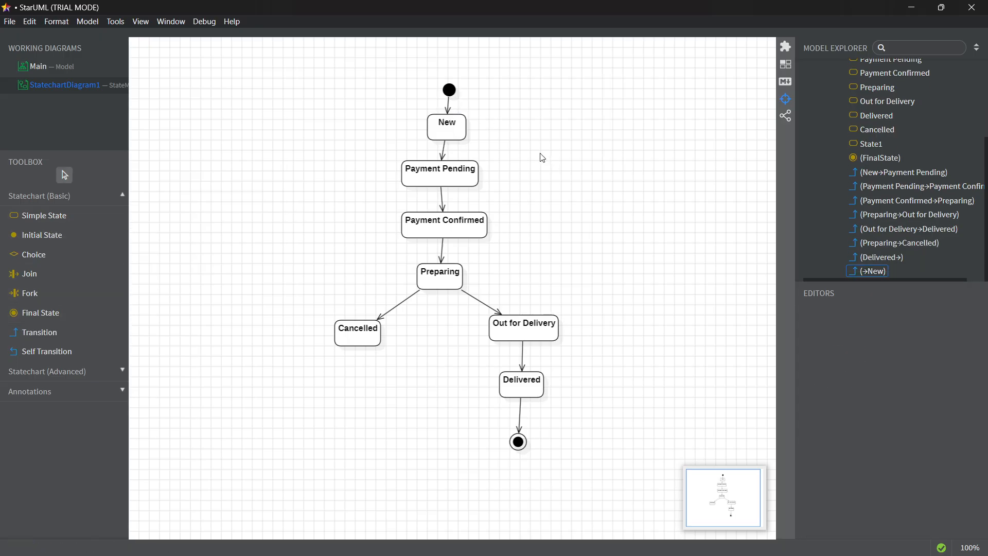